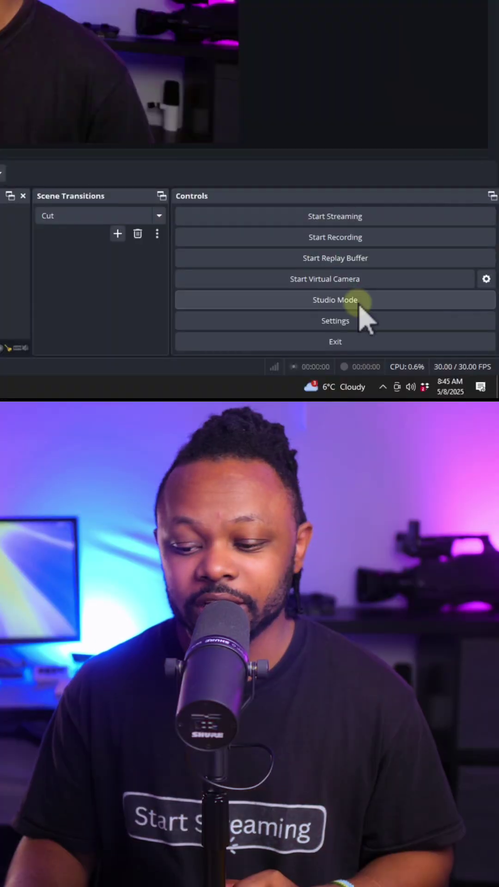
# In Settings, confirm the Stream service remains YouTube - RTMPS without changing it.
pyautogui.click(346, 320)
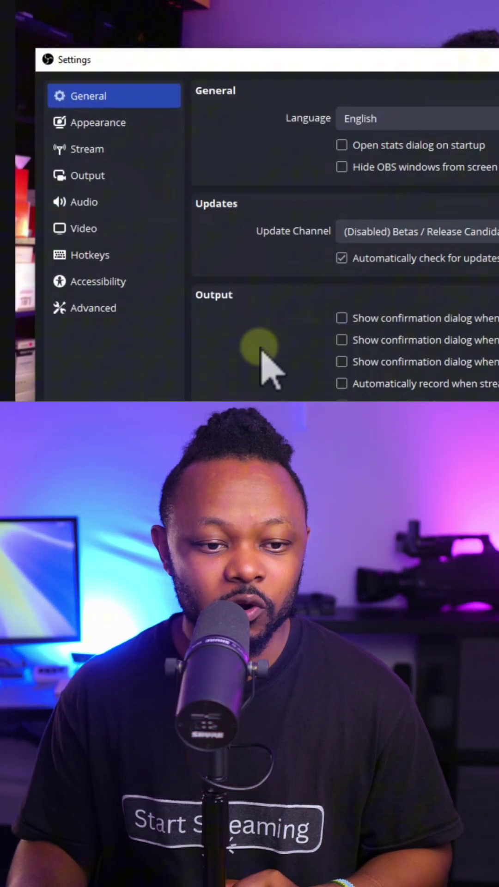
pyautogui.click(87, 149)
pyautogui.click(385, 93)
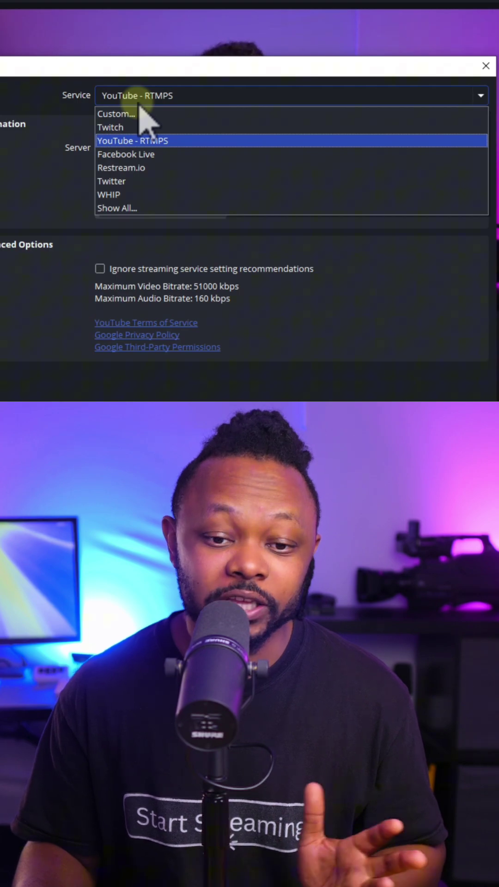
pyautogui.press('Escape')
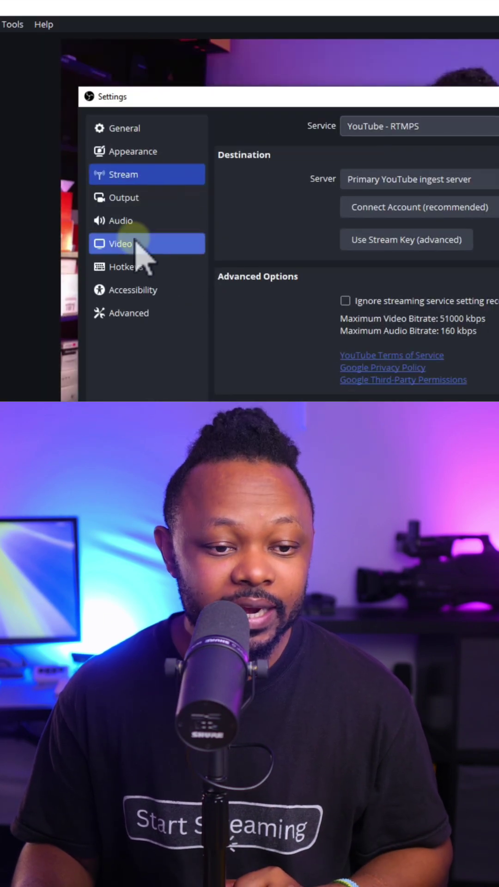
# Keep 1920x1080 base and output resolution with 30 as the Common FPS Value.
pyautogui.click(95, 254)
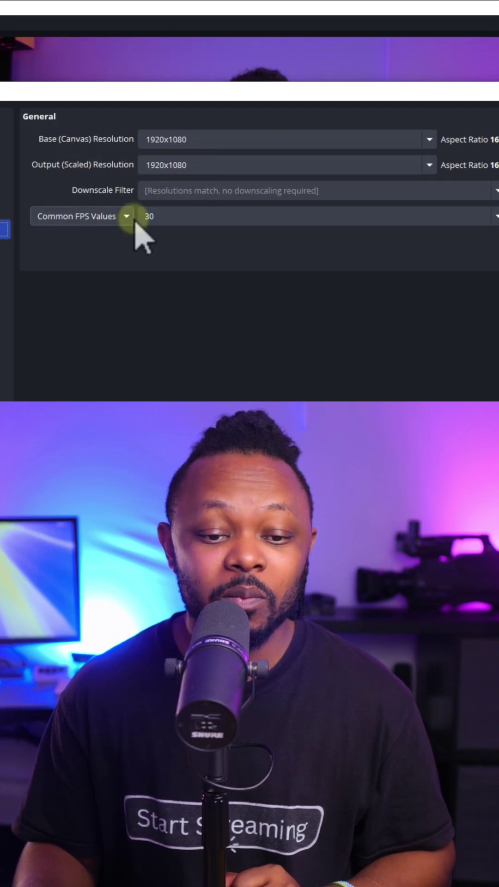
pyautogui.click(175, 216)
pyautogui.click(175, 215)
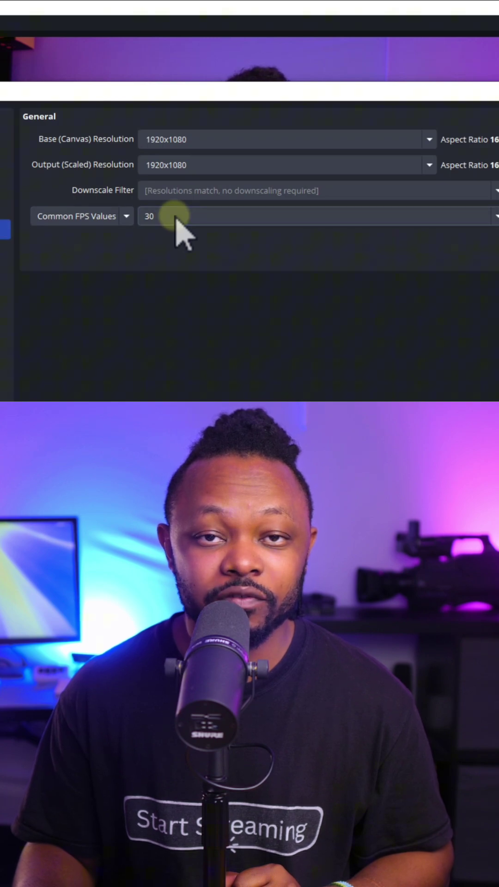
pyautogui.click(175, 216)
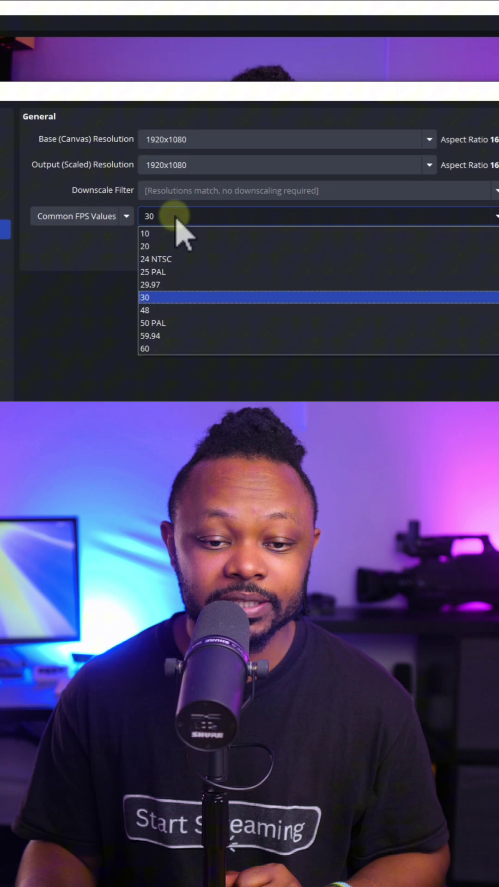
pyautogui.click(175, 216)
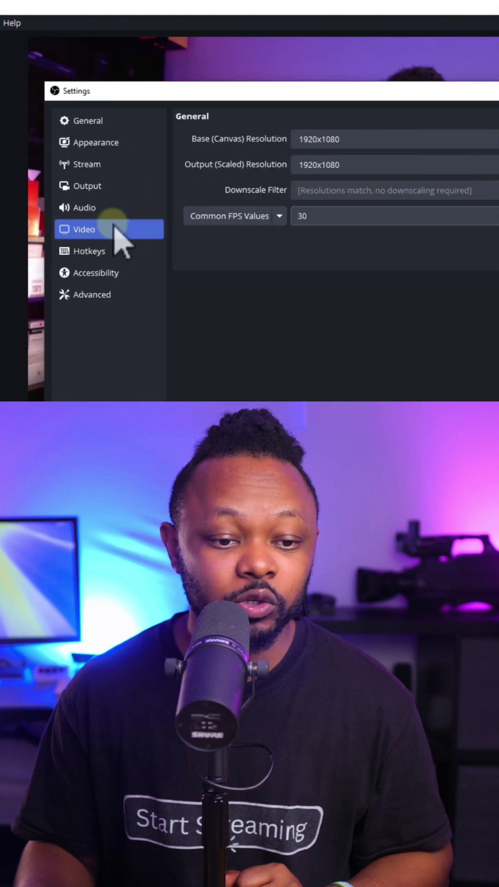
# Set Output Mode to Advanced and keep NVIDIA NVENC H.264 as the video encoder.
pyautogui.click(106, 184)
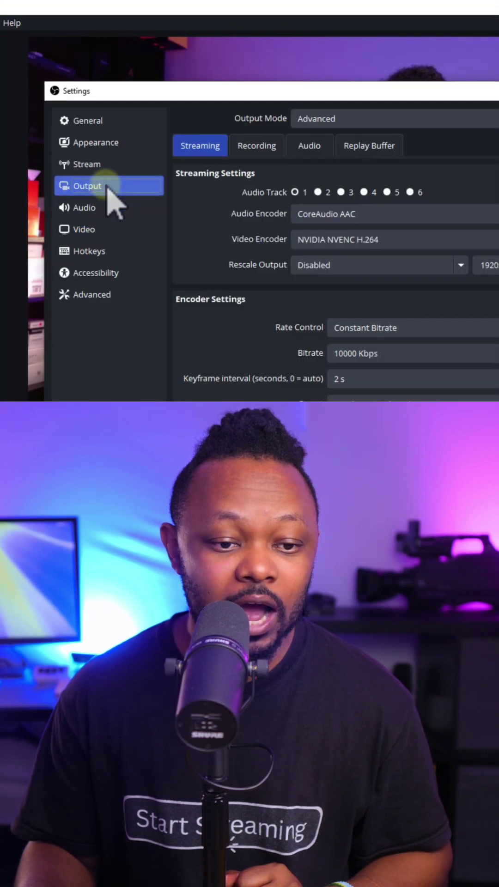
pyautogui.click(316, 118)
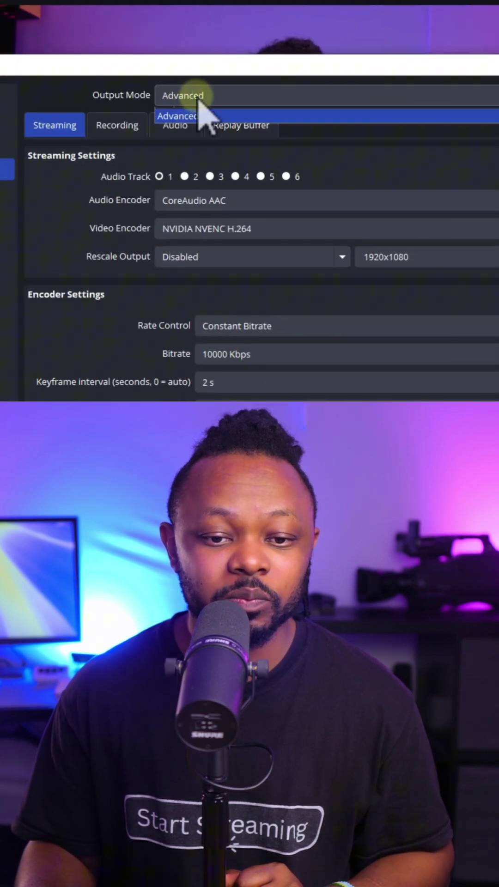
pyautogui.click(201, 128)
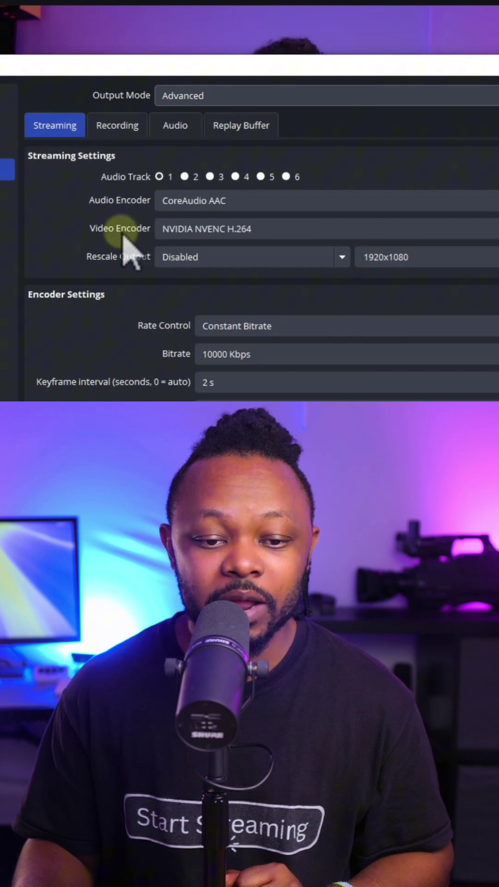
pyautogui.click(220, 230)
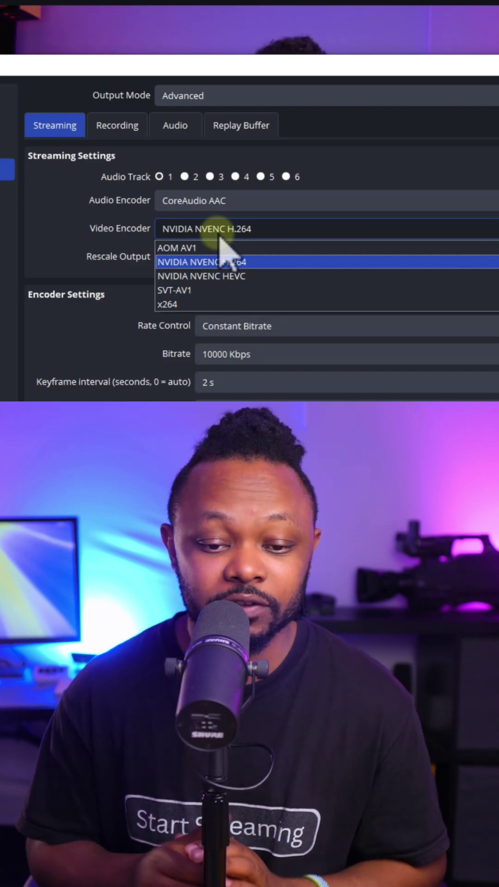
pyautogui.click(228, 262)
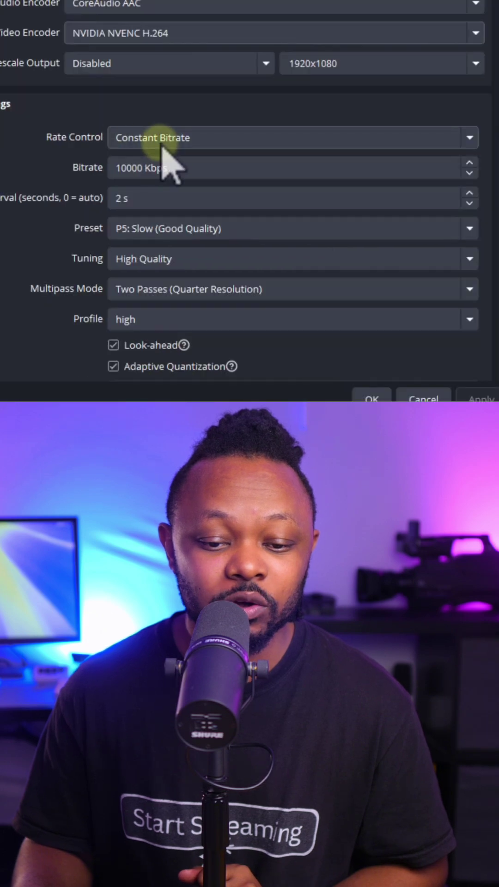
# Use Constant Bitrate at 10000 Kbps with 2 s keyframes, then view presets at P5: Slow.
pyautogui.click(162, 138)
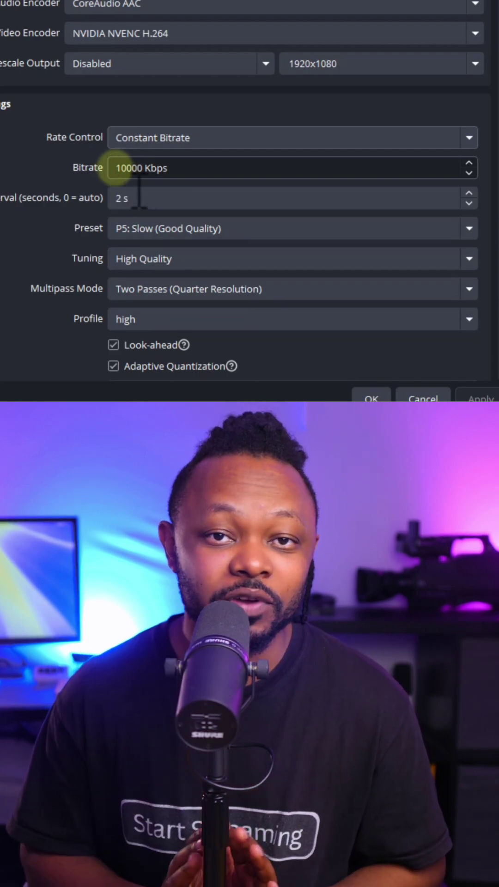
pyautogui.click(118, 167)
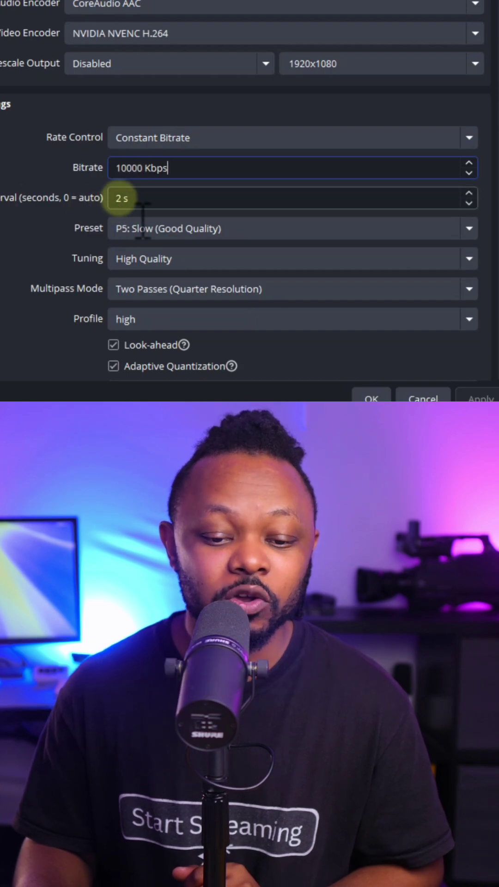
pyautogui.click(119, 199)
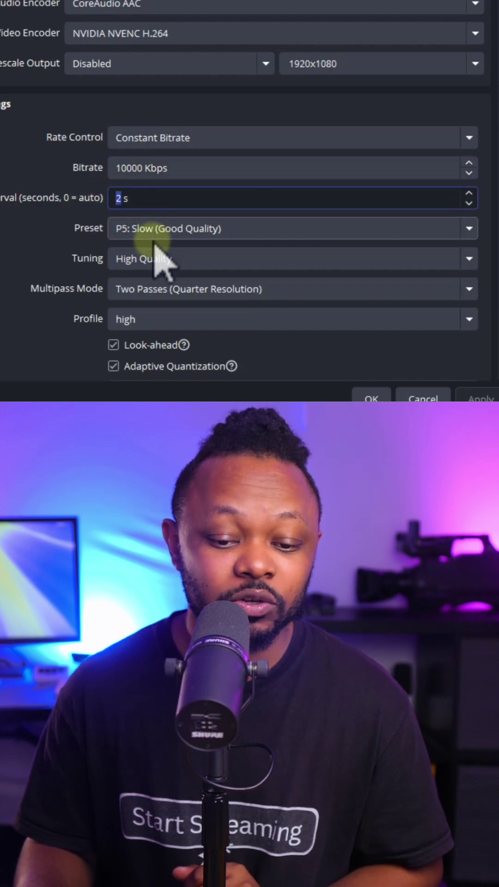
pyautogui.click(153, 243)
pyautogui.click(138, 229)
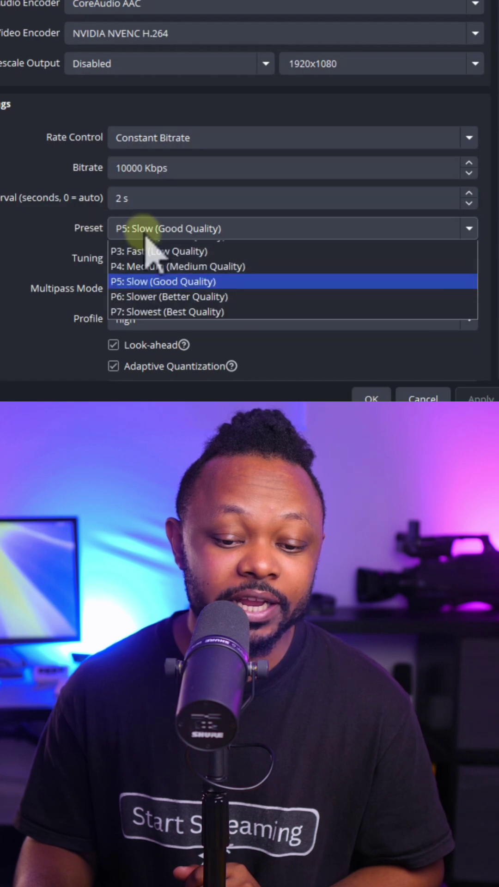